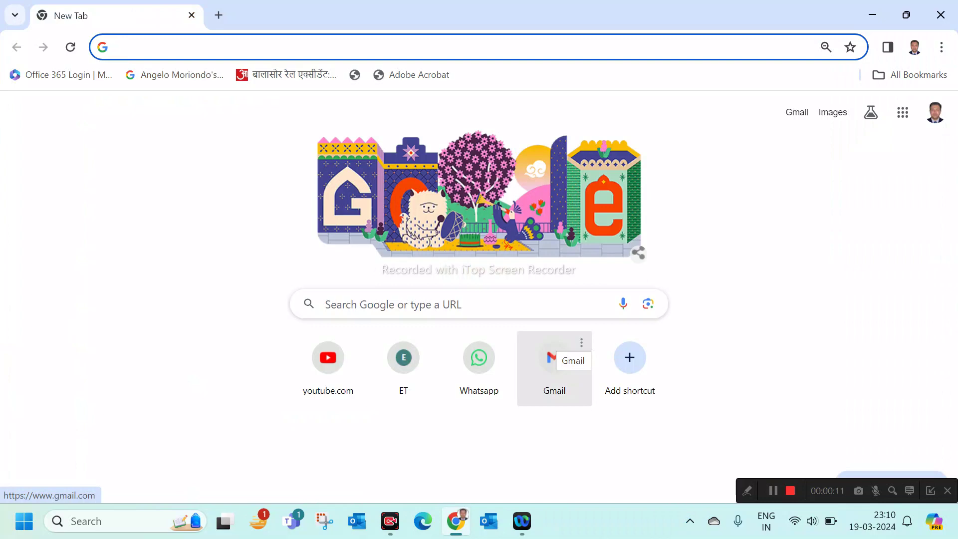
# Search the web for 'income tax login' from the Chrome address bar
pyautogui.write('income')
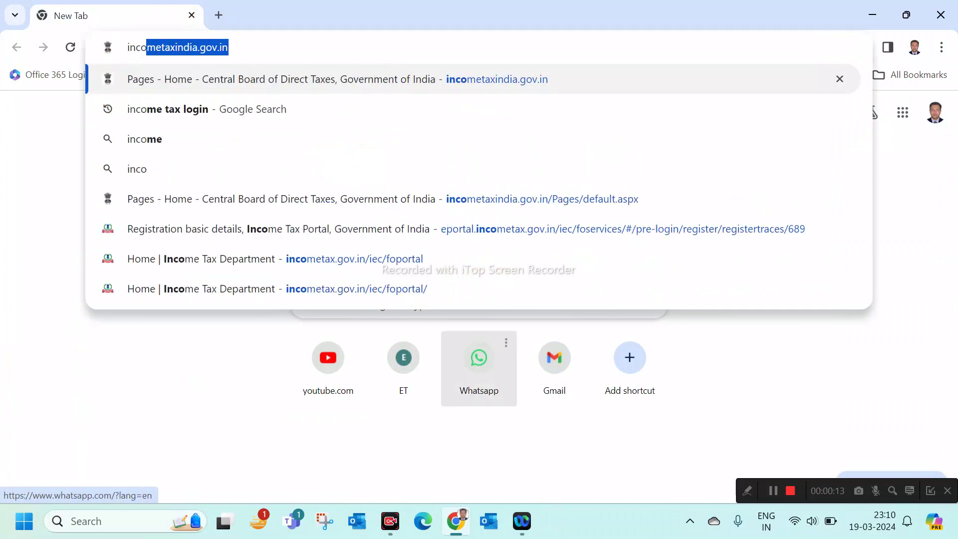
pyautogui.write(' tax logi')
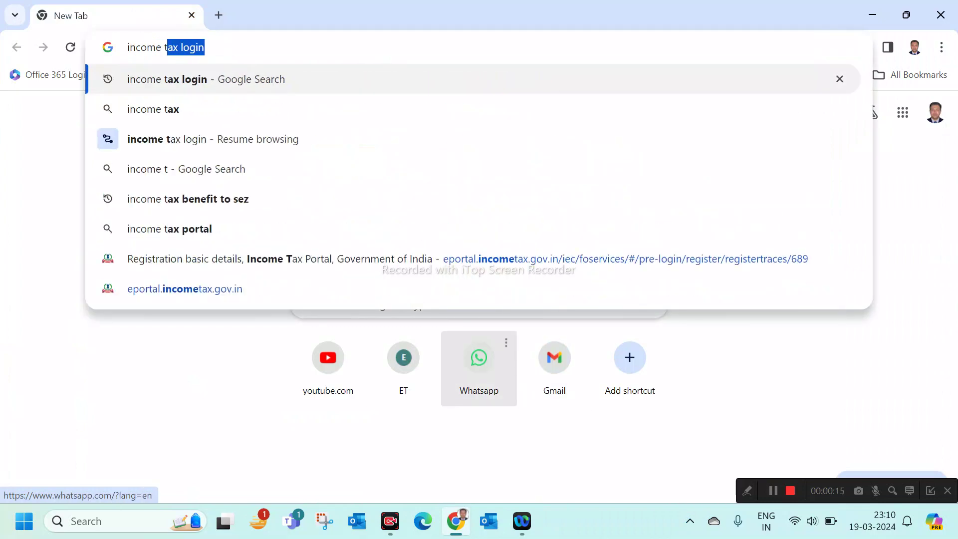
pyautogui.press('BackSpace')
pyautogui.press('BackSpace')
pyautogui.press('BackSpace')
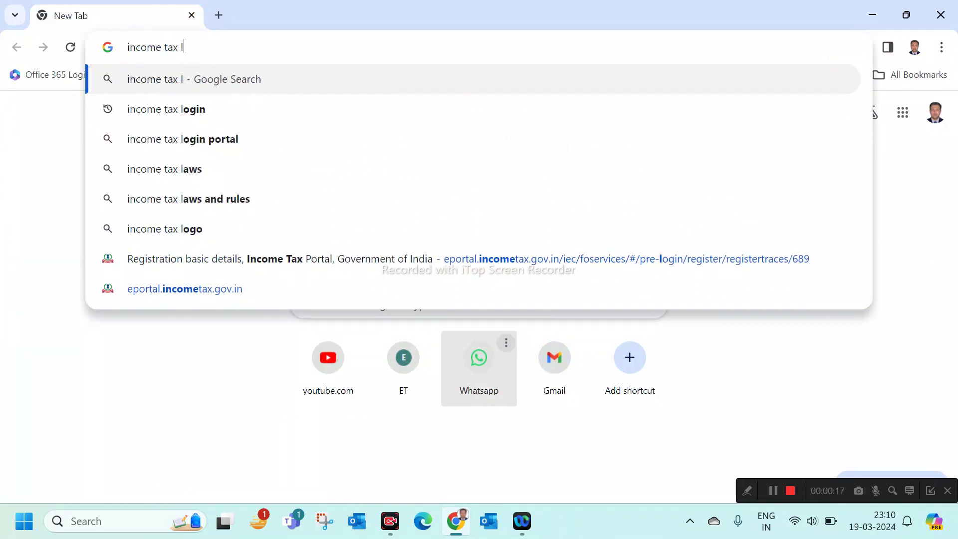
pyautogui.write('ogin')
pyautogui.press('Return')
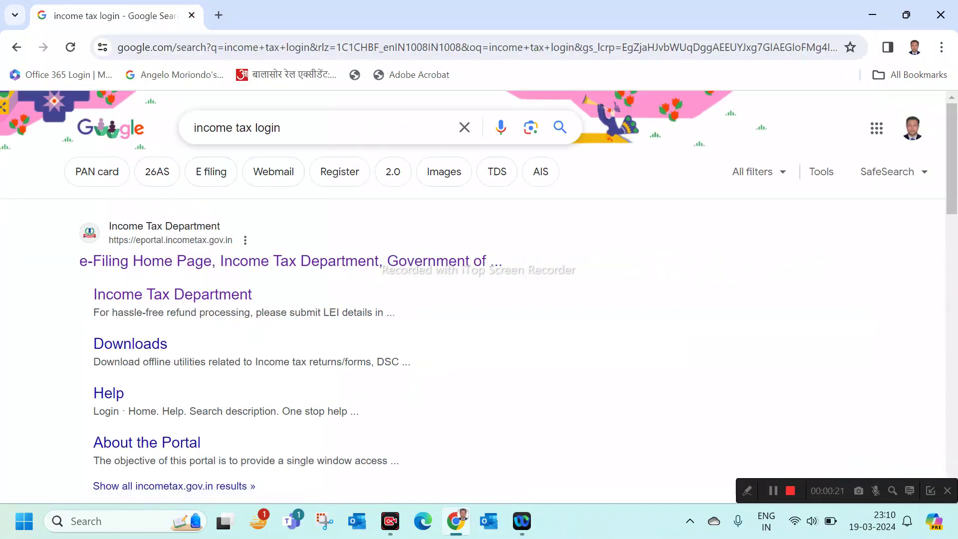
# Change the search query to 'income tax portal' and run it
pyautogui.click(299, 128)
pyautogui.press('BackSpace')
pyautogui.press('BackSpace')
pyautogui.press('BackSpace')
pyautogui.press('BackSpace')
pyautogui.press('BackSpace')
pyautogui.write('portal')
pyautogui.press('Return')
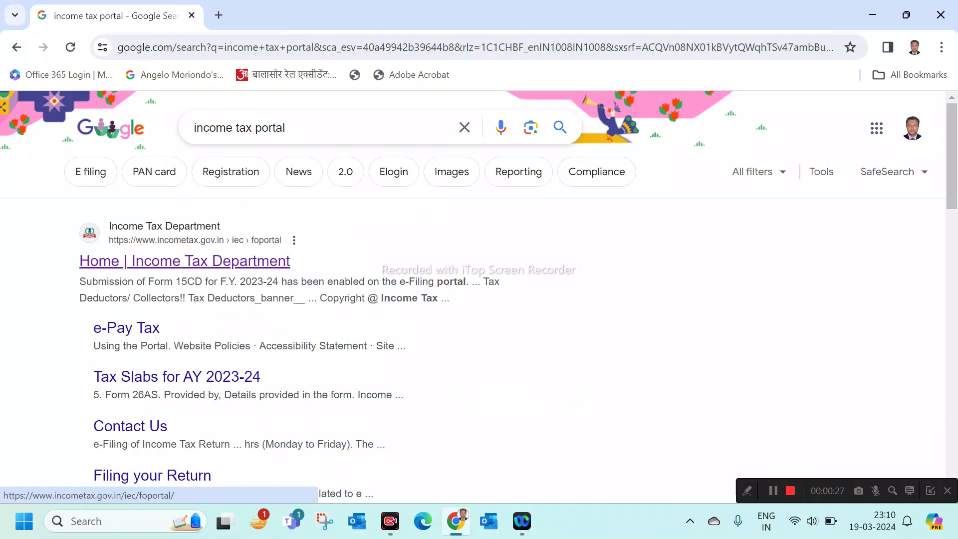
# Go to the Income Tax Department home page and open e-Pay Tax from Quick Links
pyautogui.click(185, 261)
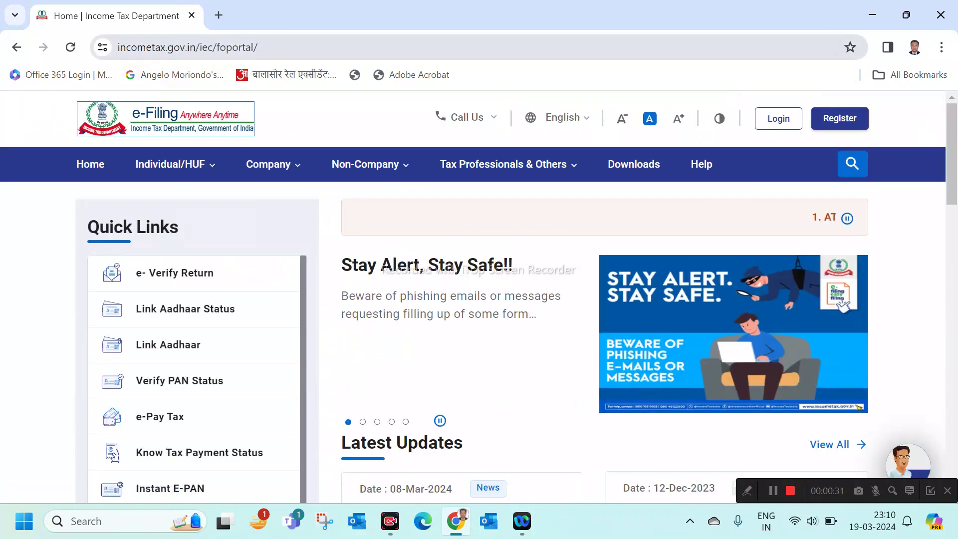
pyautogui.scroll(-2, 479, 325)
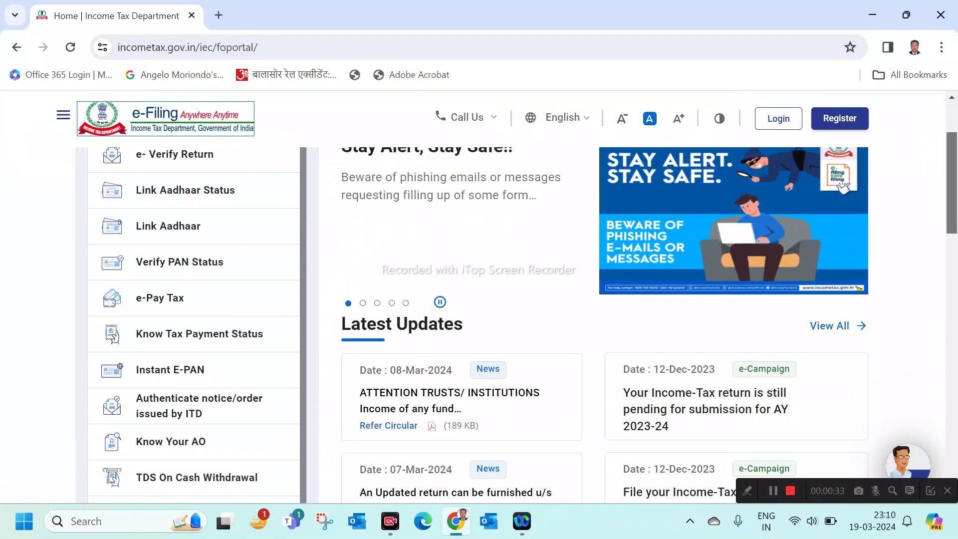
pyautogui.scroll(2, 479, 324)
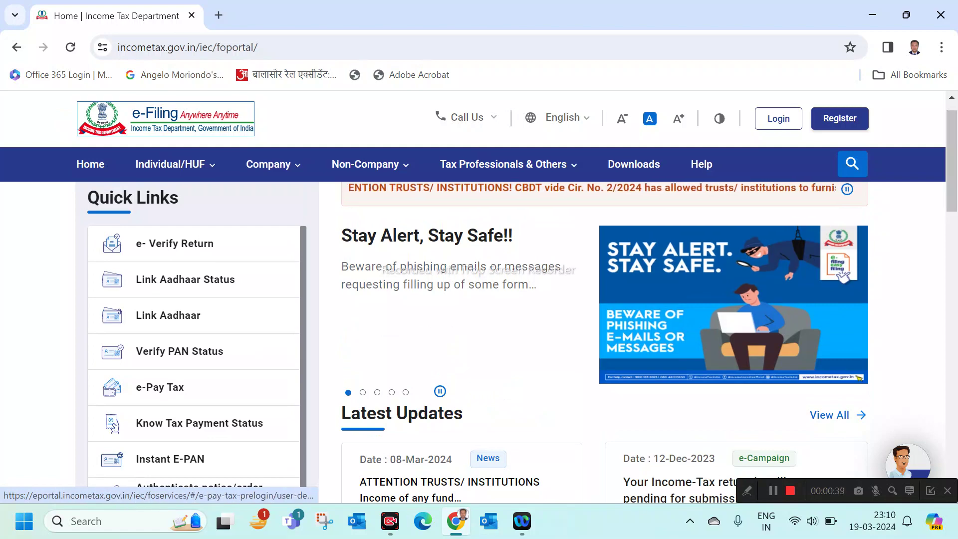
pyautogui.click(160, 388)
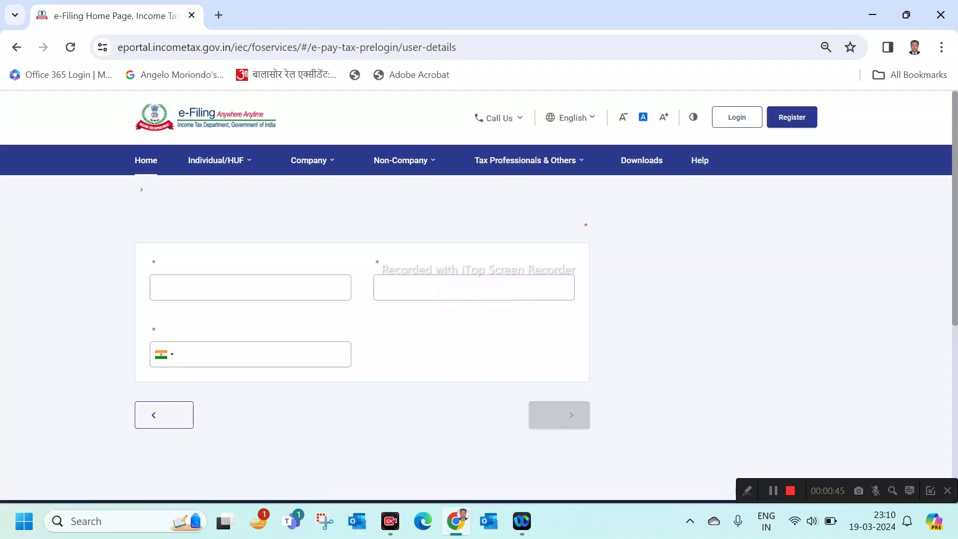
# Enter and confirm the taxpayer's PAN and mobile number, then request an OTP
pyautogui.click(251, 339)
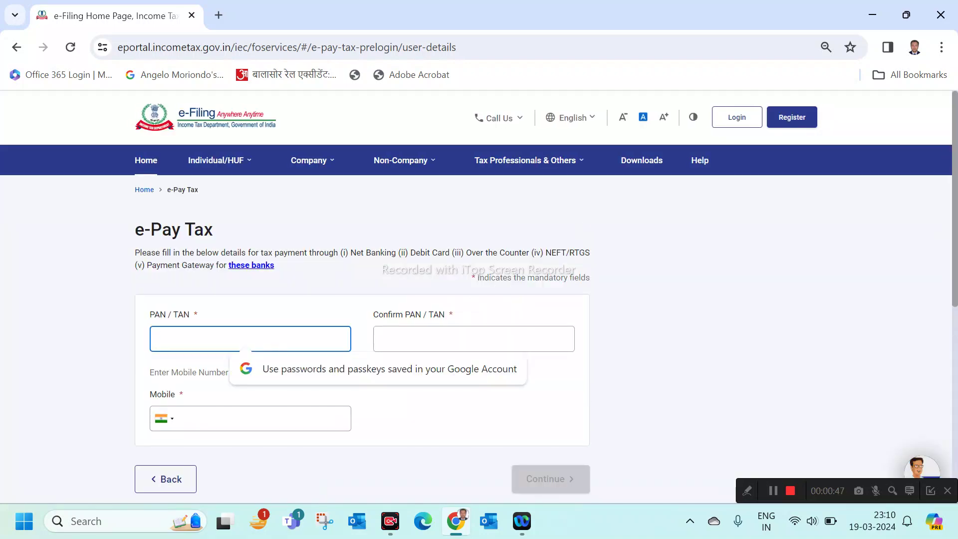
pyautogui.write('••••••••••')
pyautogui.press('Tab')
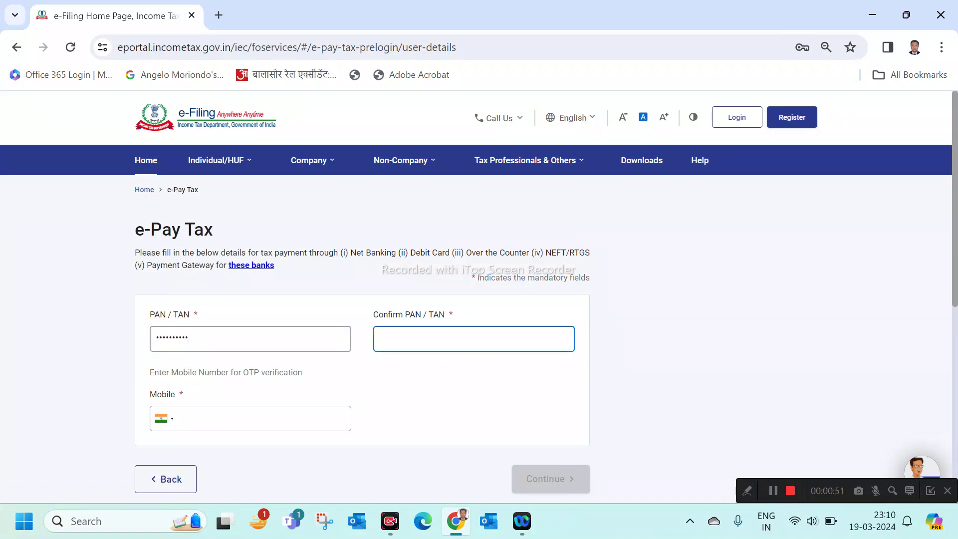
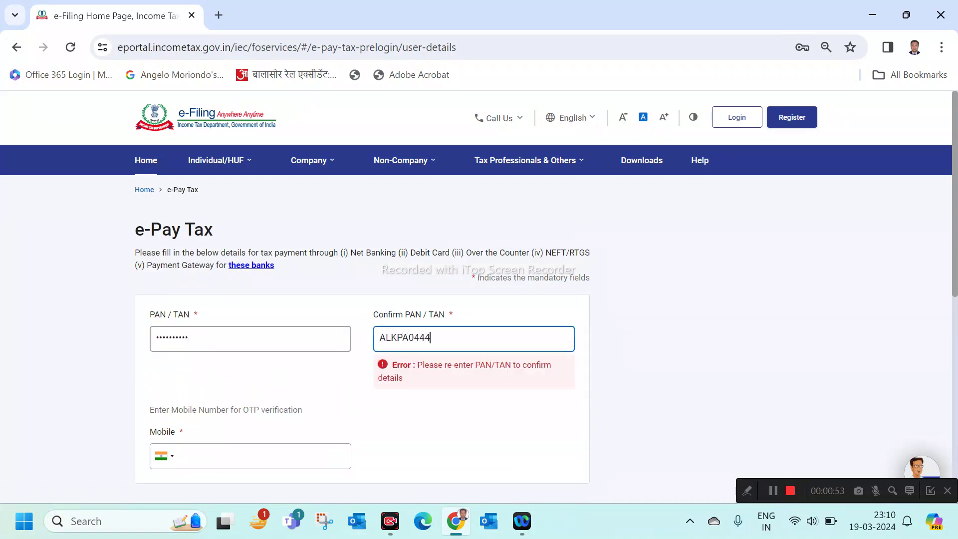
pyautogui.press('Tab')
pyautogui.press('Tab')
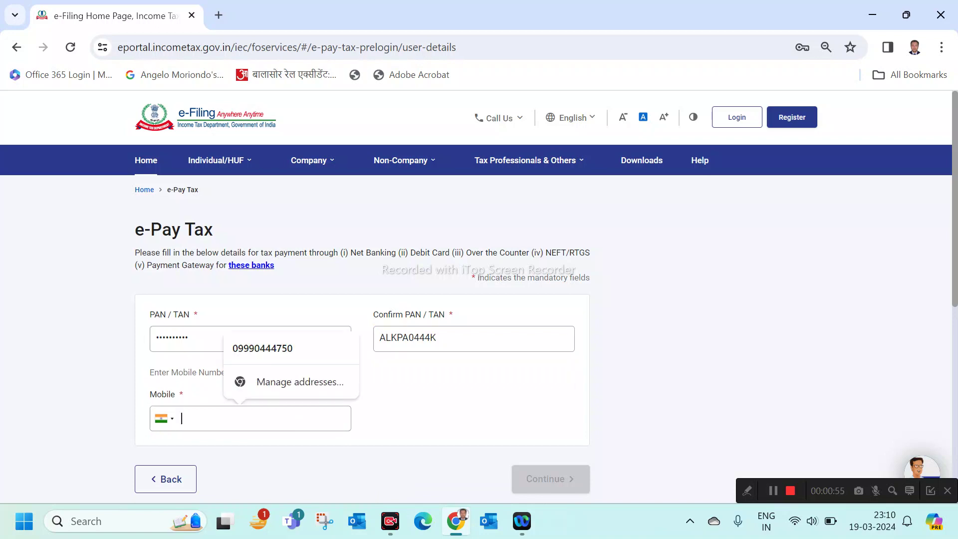
pyautogui.press('Return')
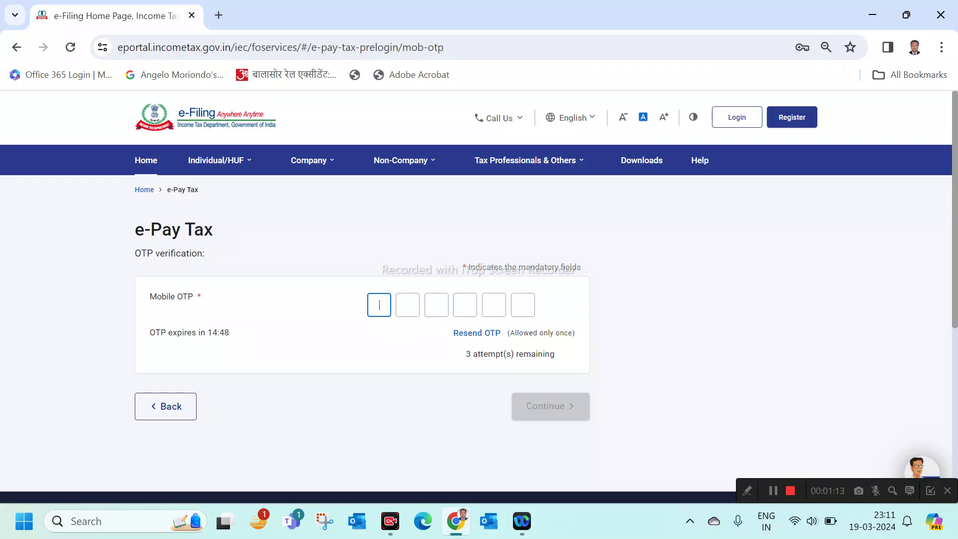
# Verify with the six-digit OTP and continue to make a new payment
pyautogui.write('••••••')
pyautogui.press('Return')
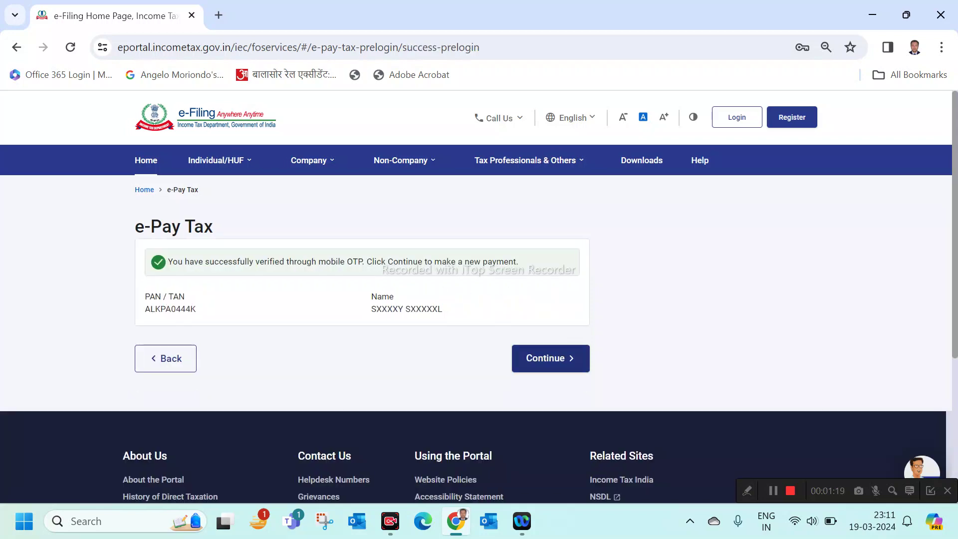
pyautogui.moveTo(145, 309); pyautogui.dragTo(191, 310)
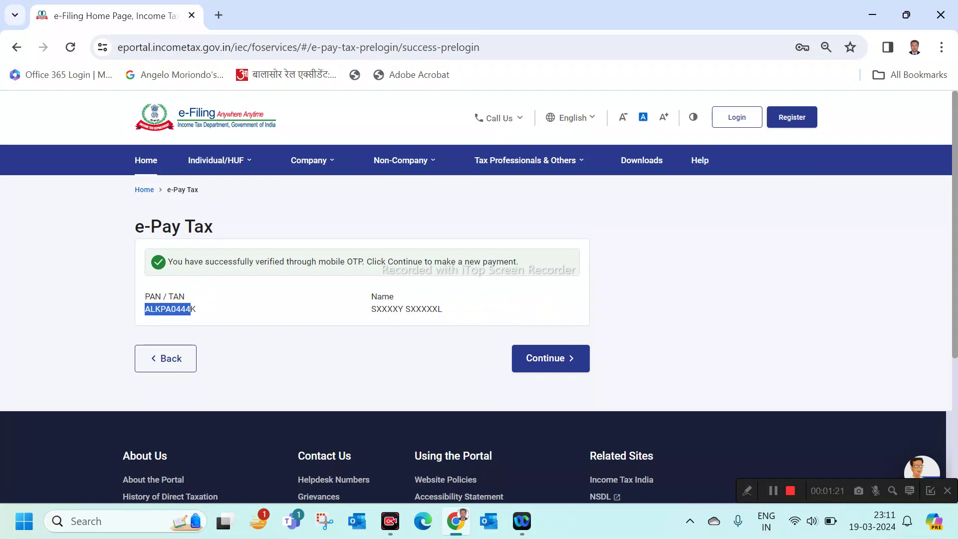
pyautogui.moveTo(376, 309); pyautogui.dragTo(442, 310)
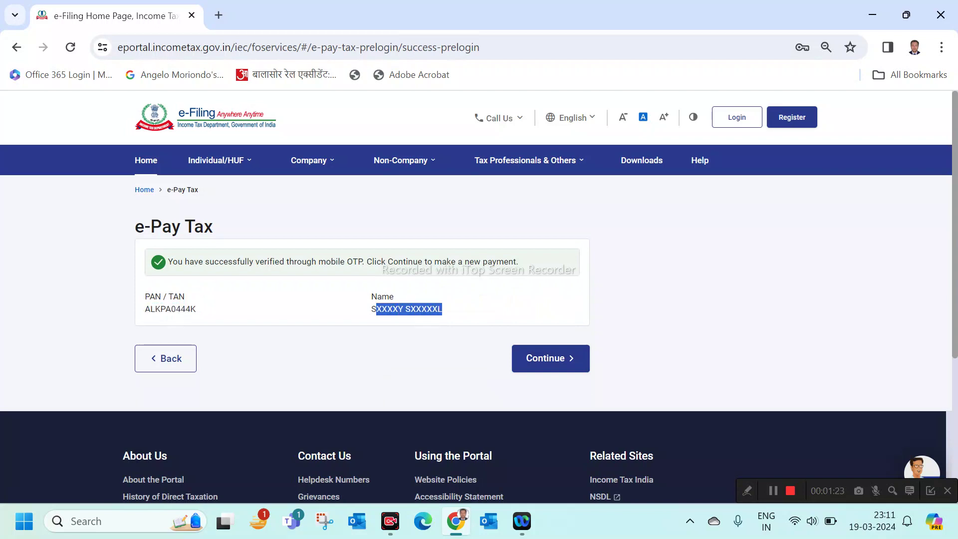
pyautogui.click(551, 358)
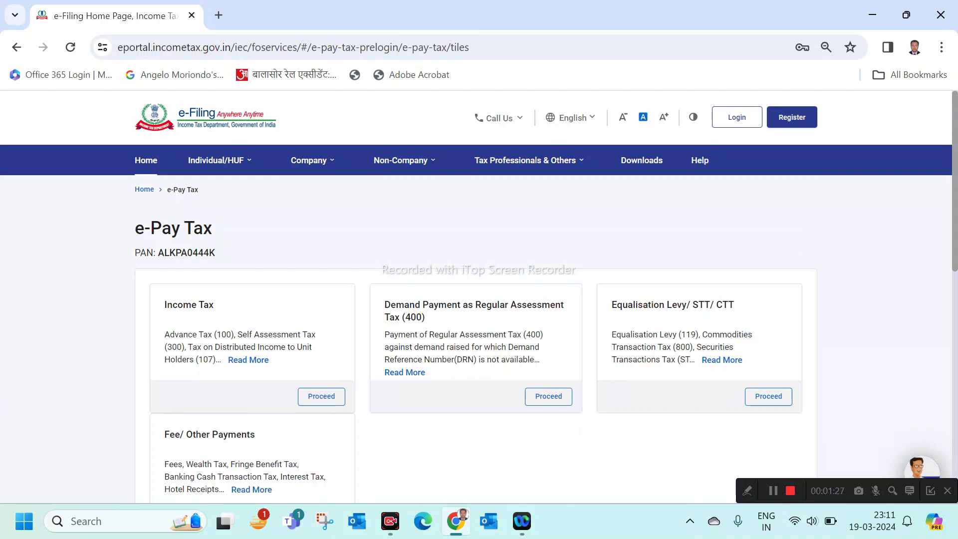
# Choose the Income Tax payment category with assessment year 2024-25
pyautogui.scroll(-1, 479, 319)
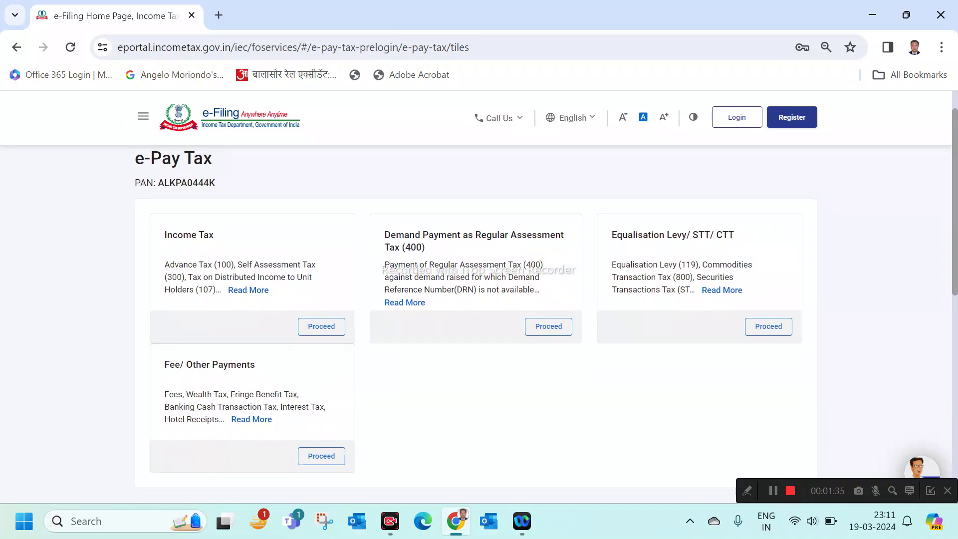
pyautogui.moveTo(249, 293)
pyautogui.click(321, 326)
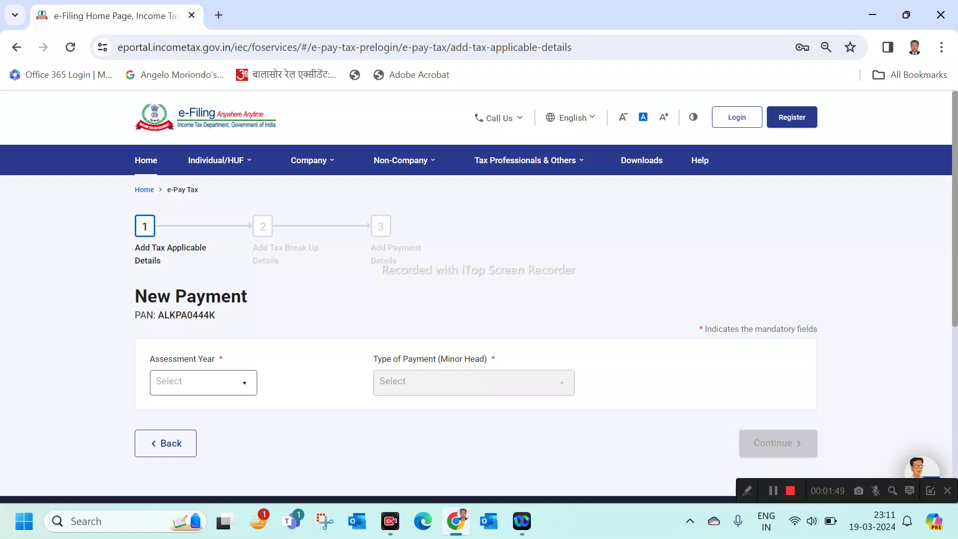
pyautogui.click(200, 379)
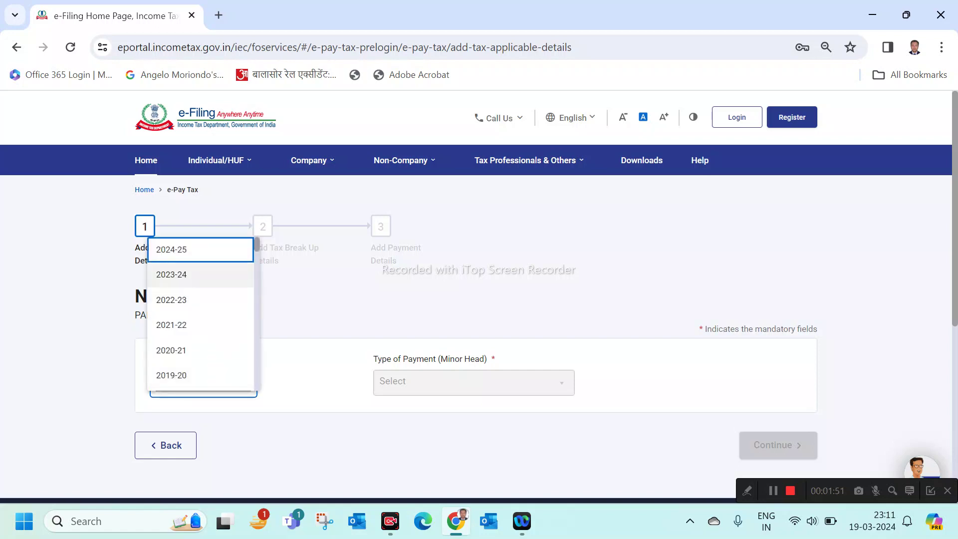
pyautogui.click(200, 249)
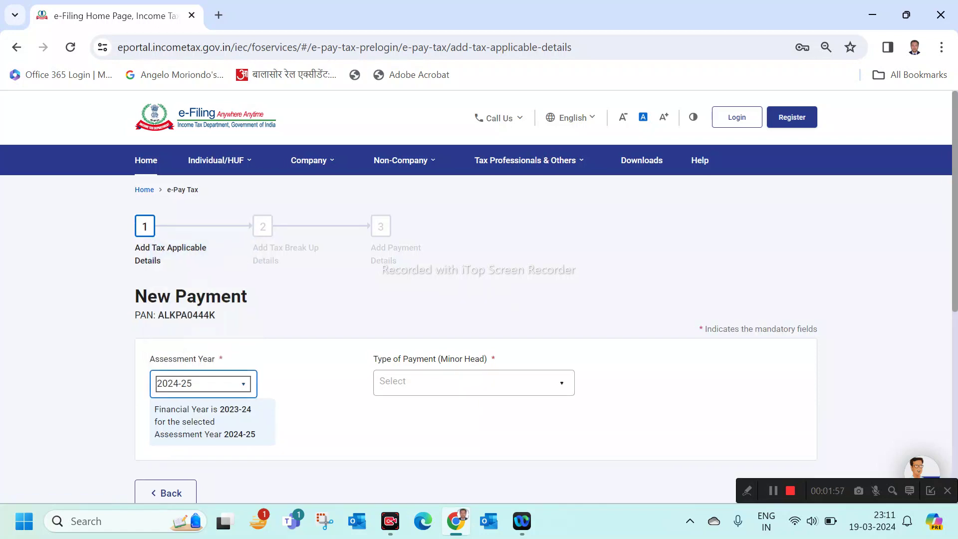
# Set the payment type to Advance Tax (100) and continue
pyautogui.click(473, 382)
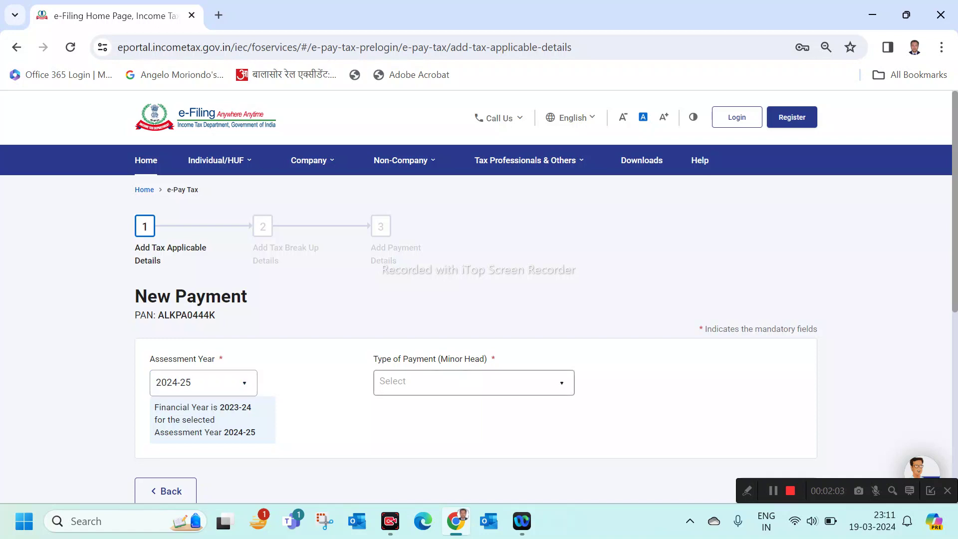
pyautogui.click(474, 383)
pyautogui.click(429, 249)
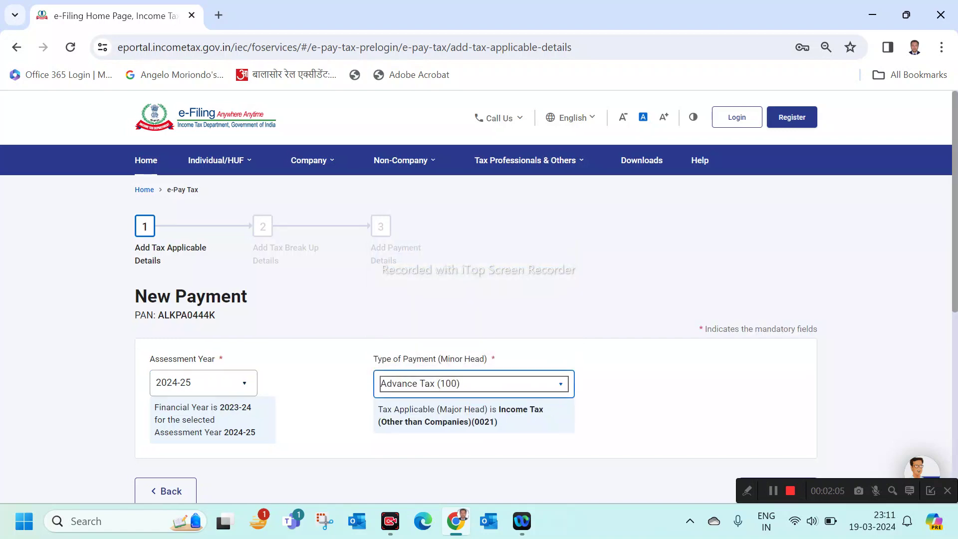
pyautogui.scroll(-3, 479, 300)
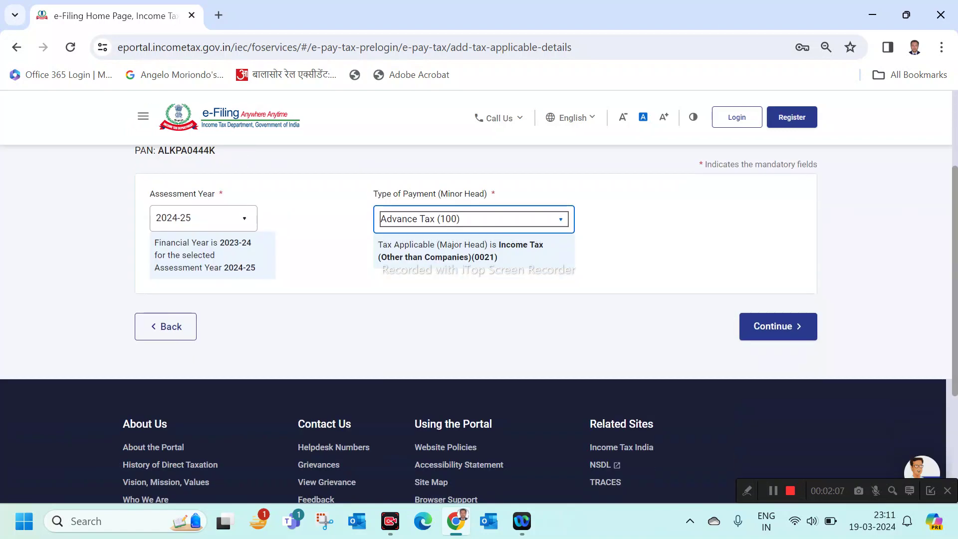
pyautogui.click(778, 326)
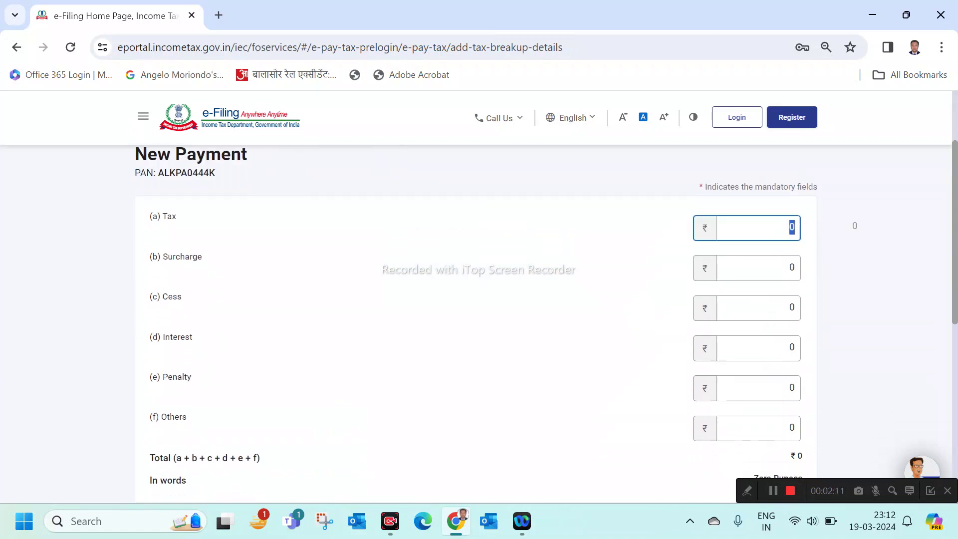
# Enter ₹10 as the tax amount and continue to the payment mode
pyautogui.write('10')
pyautogui.press('Tab')
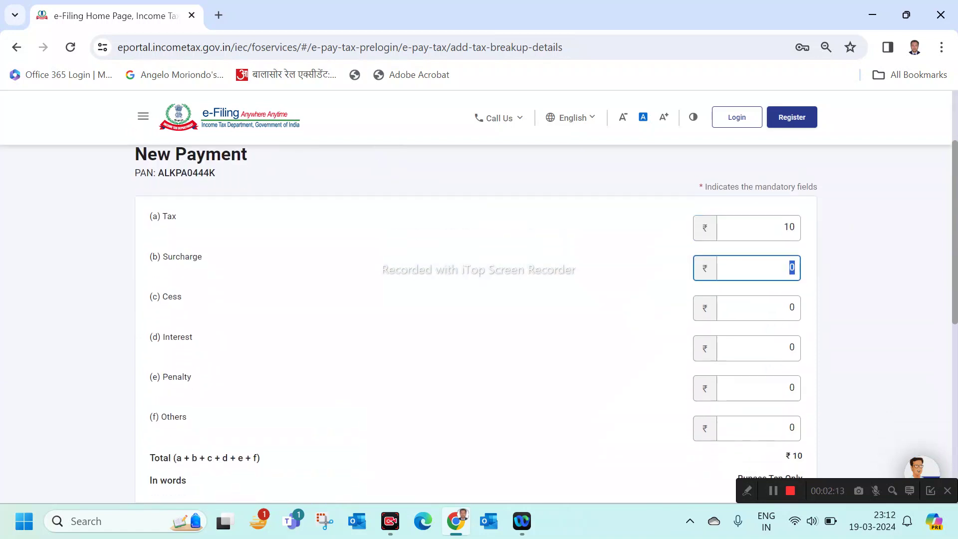
pyautogui.scroll(-1, 476, 324)
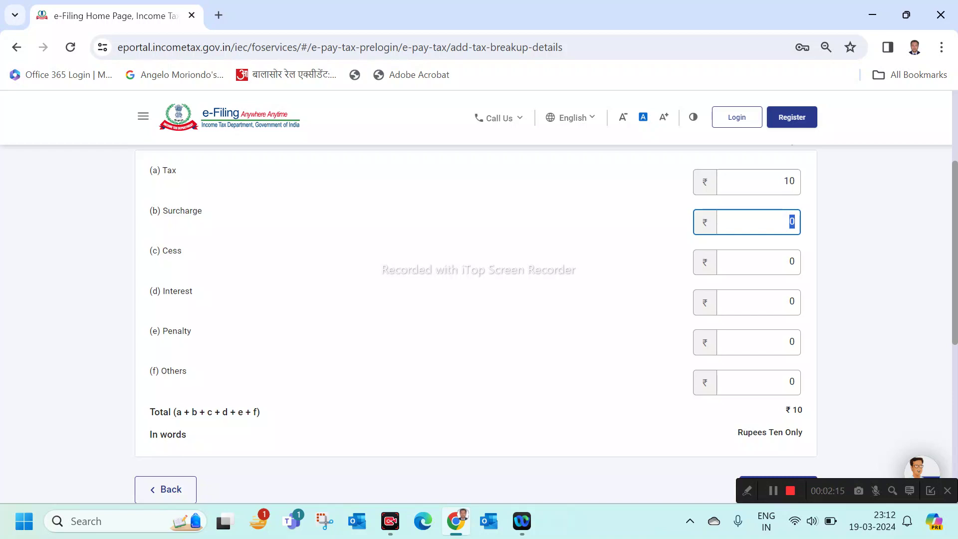
pyautogui.scroll(-3, 476, 324)
pyautogui.scroll(4, 476, 324)
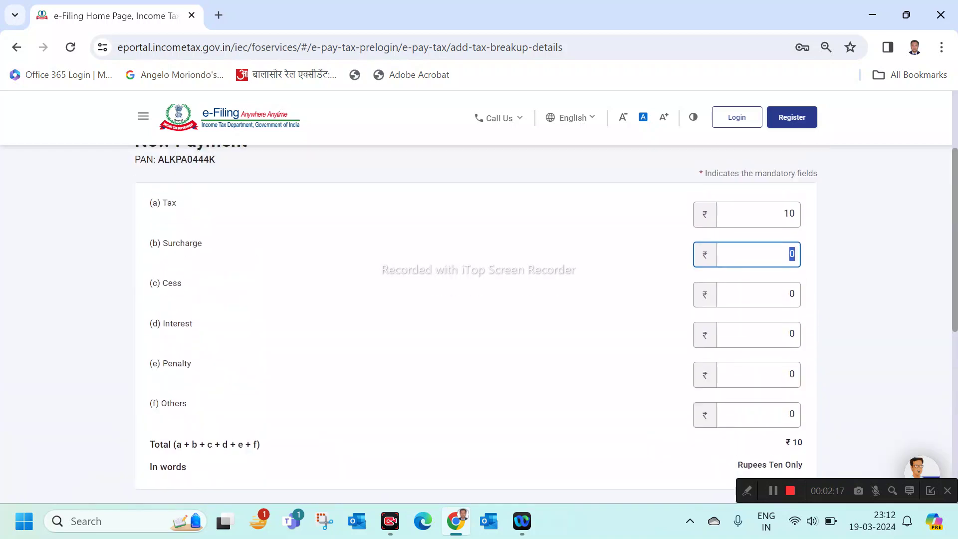
pyautogui.scroll(-4, 476, 324)
pyautogui.click(778, 331)
pyautogui.doubleClick(778, 331)
# Pick Net Banking through ICICI Bank and continue to the payment preview
pyautogui.scroll(-3, 778, 330)
pyautogui.scroll(-2, 476, 325)
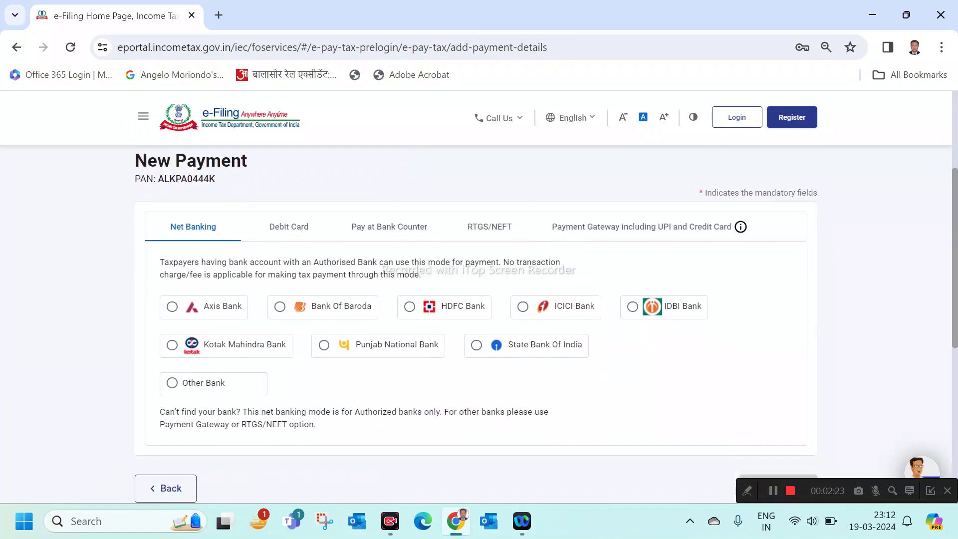
pyautogui.click(193, 226)
pyautogui.click(523, 307)
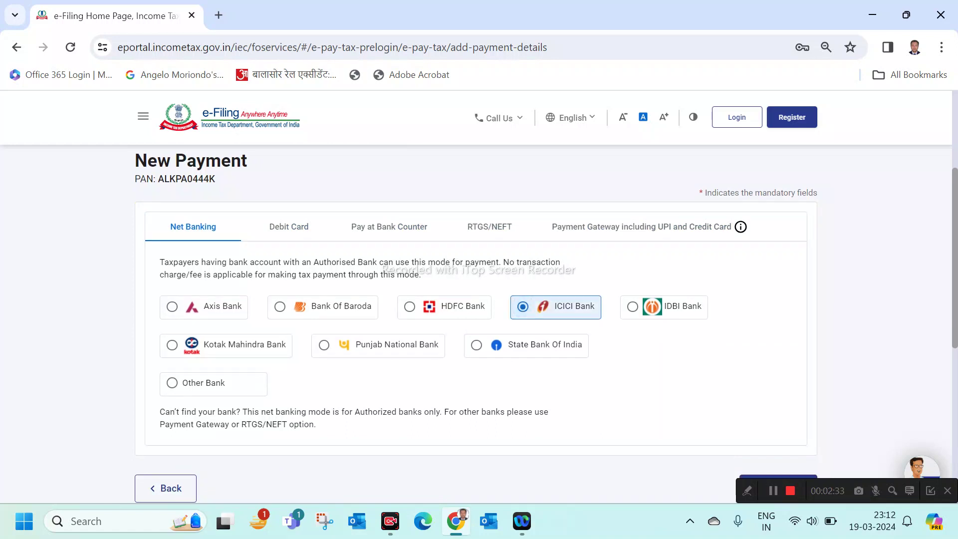
pyautogui.scroll(-2, 479, 300)
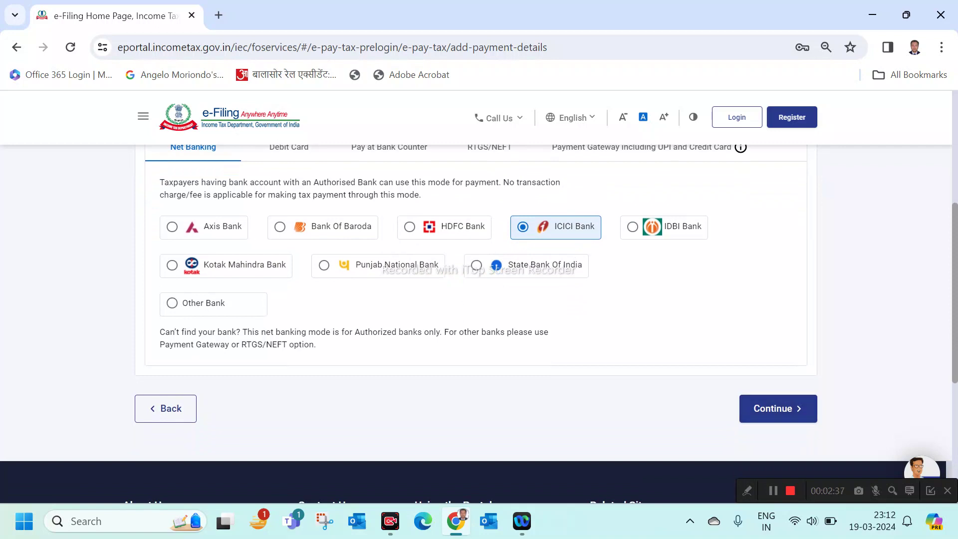
pyautogui.scroll(1, 480, 299)
pyautogui.scroll(-1, 479, 300)
pyautogui.click(778, 393)
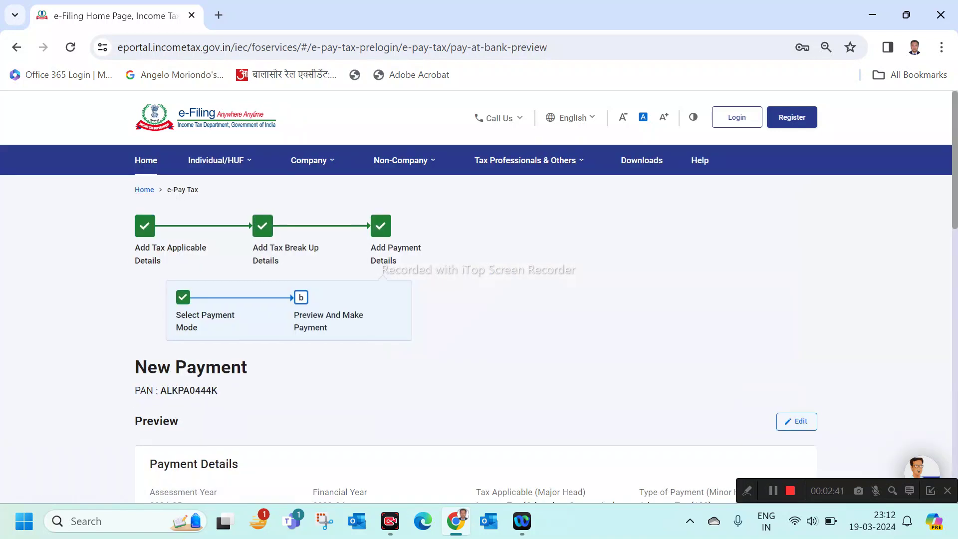
# Review the ₹10 challan preview for 2024-25 and choose Pay Now
pyautogui.scroll(-4, 480, 299)
pyautogui.scroll(-1, 479, 299)
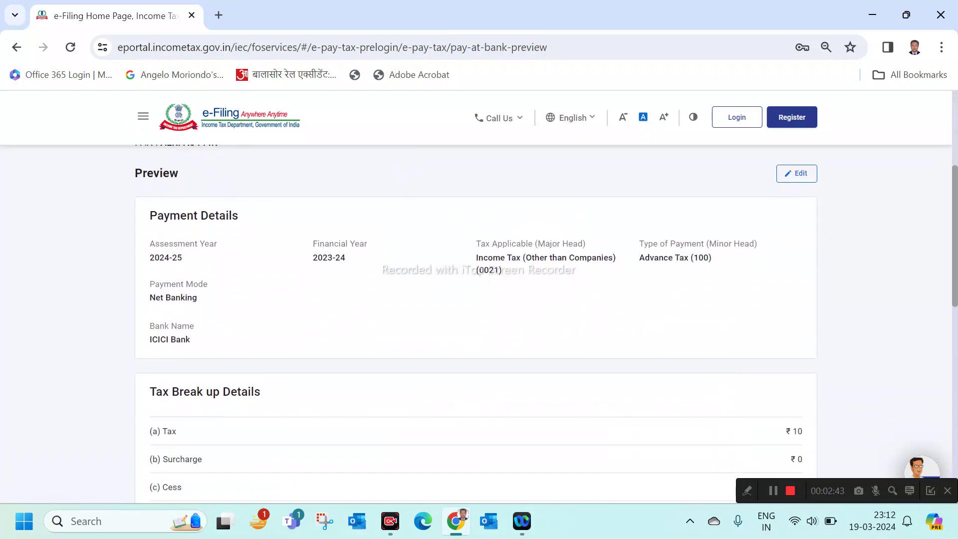
pyautogui.moveTo(150, 257); pyautogui.dragTo(182, 258)
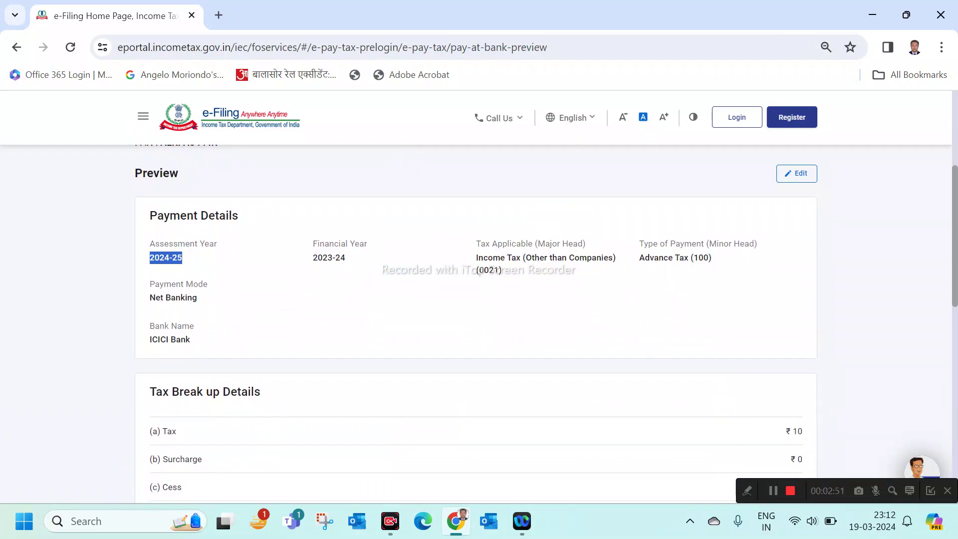
pyautogui.scroll(-4, 476, 322)
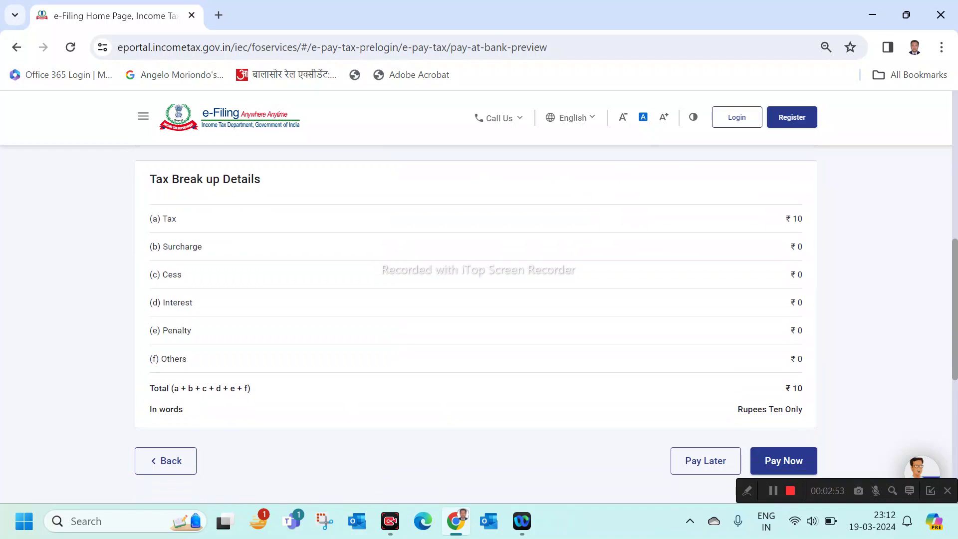
pyautogui.scroll(-2, 476, 300)
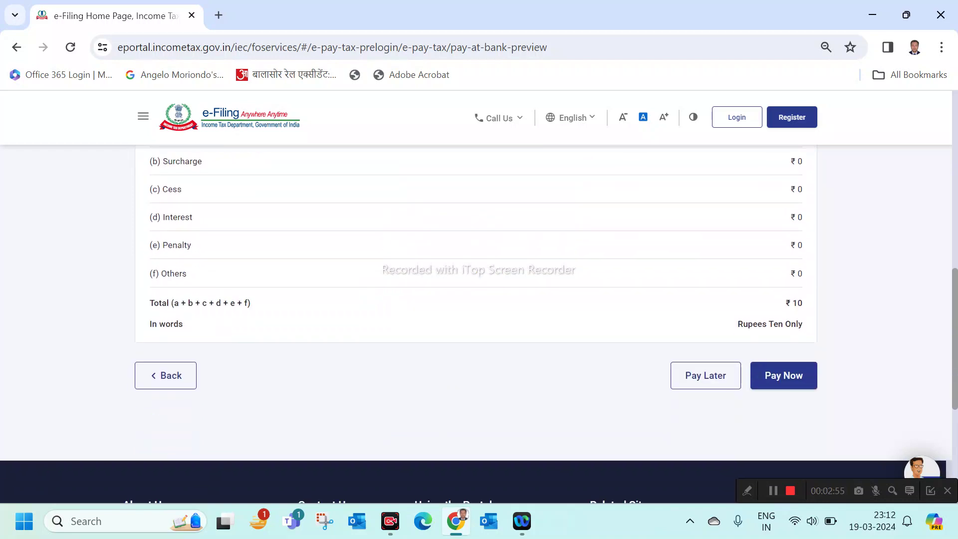
pyautogui.scroll(2, 476, 299)
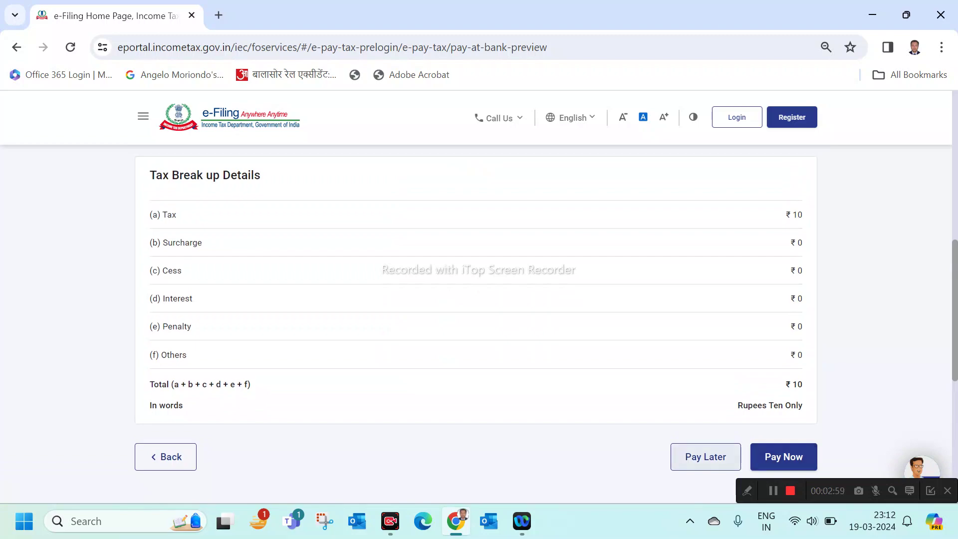
pyautogui.click(783, 457)
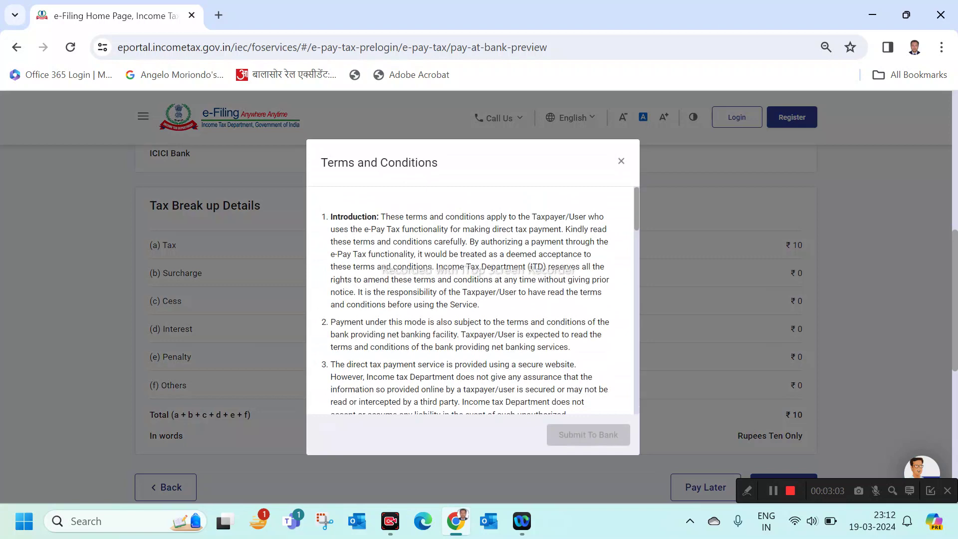
# Accept the terms and conditions and submit the challan to ICICI Bank
pyautogui.scroll(-20, 479, 272)
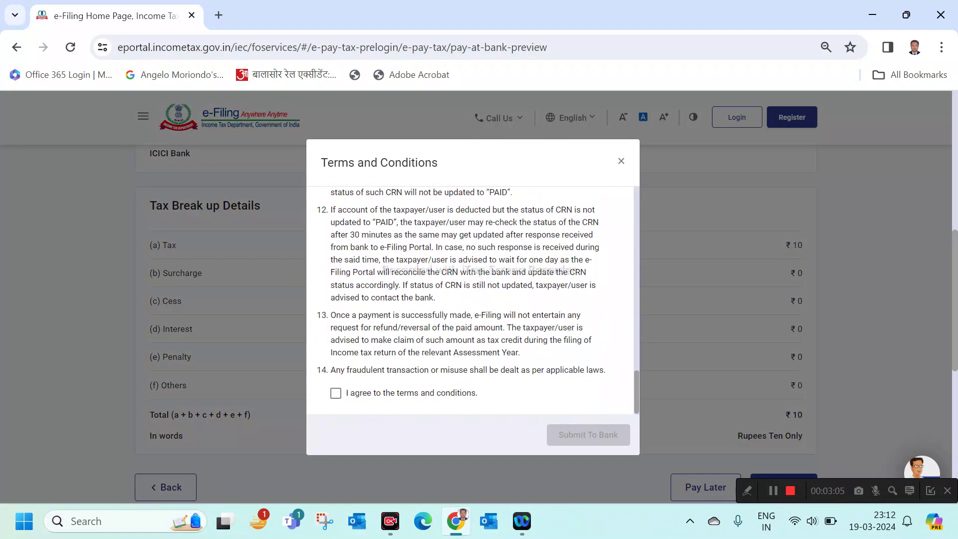
pyautogui.click(336, 393)
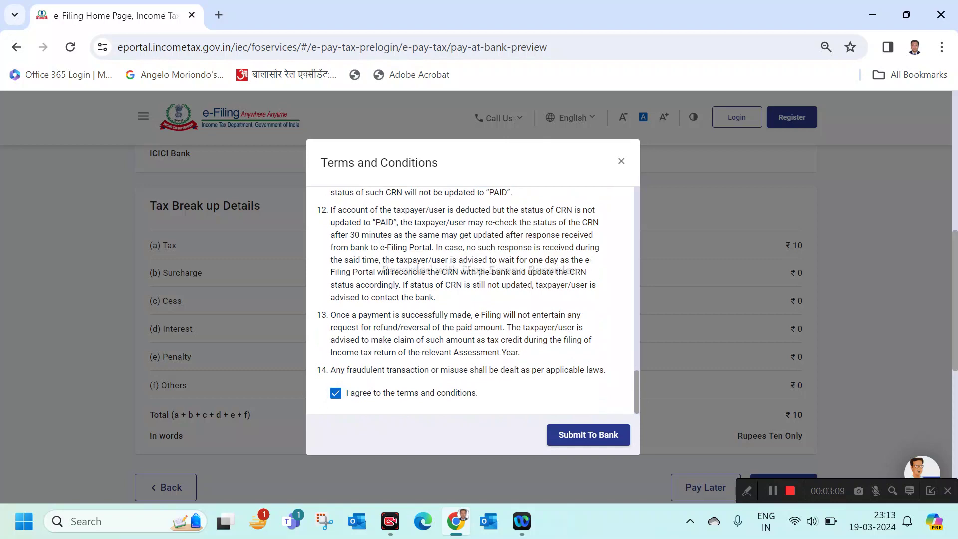
pyautogui.click(588, 435)
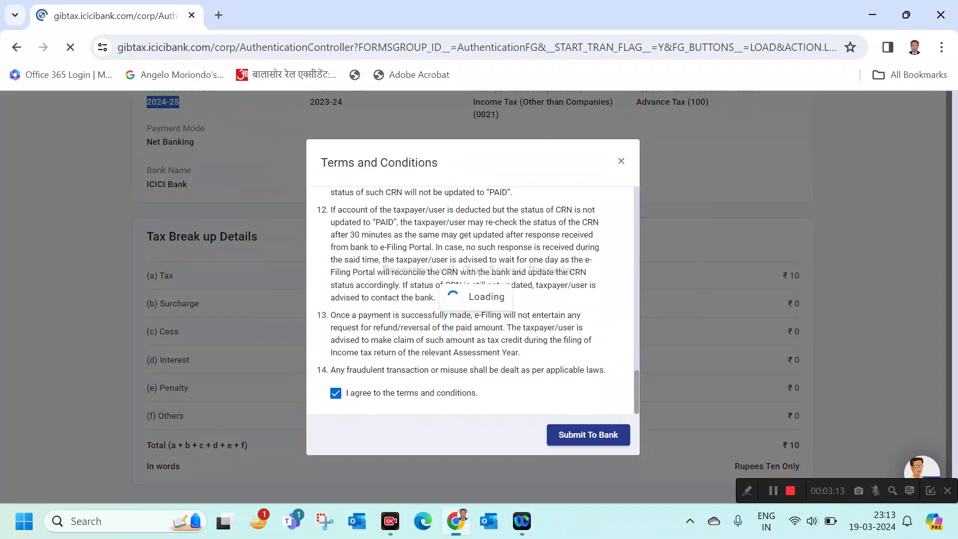
# Pay as a retail user on ICICI Bank, reaching the User ID and Password login fields
pyautogui.scroll(-2, 473, 294)
pyautogui.scroll(-4, 474, 295)
pyautogui.scroll(6, 473, 294)
pyautogui.scroll(-9, 473, 295)
pyautogui.scroll(-2, 474, 295)
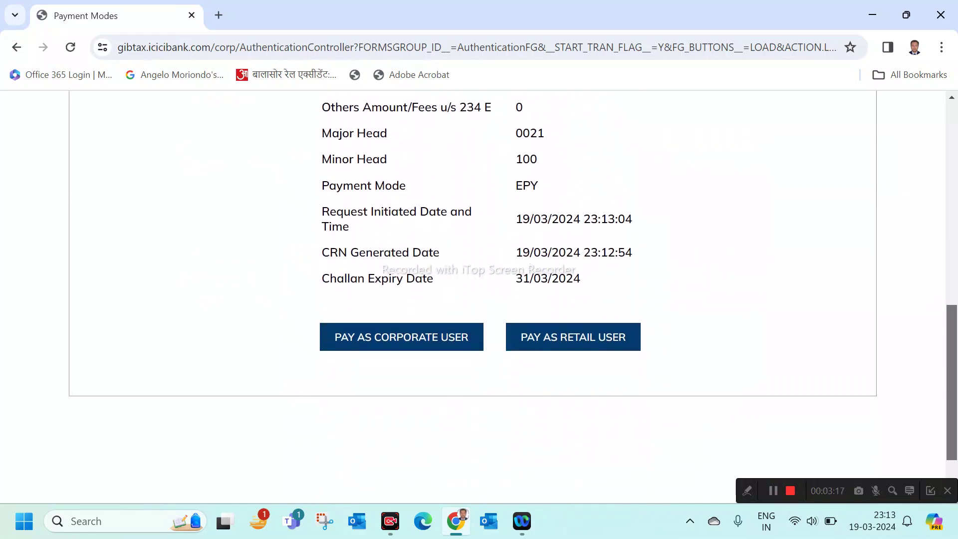
pyautogui.scroll(5, 474, 294)
pyautogui.scroll(-7, 473, 295)
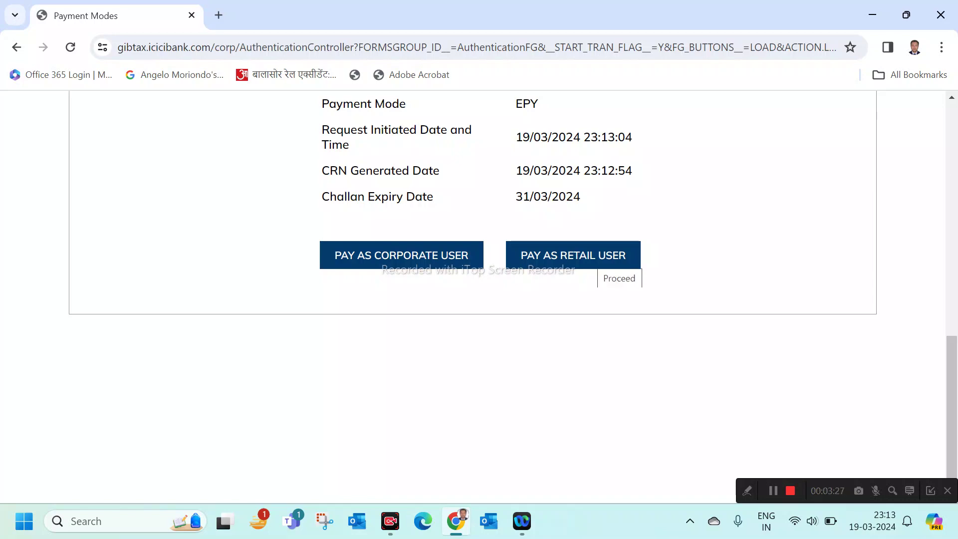
pyautogui.click(597, 258)
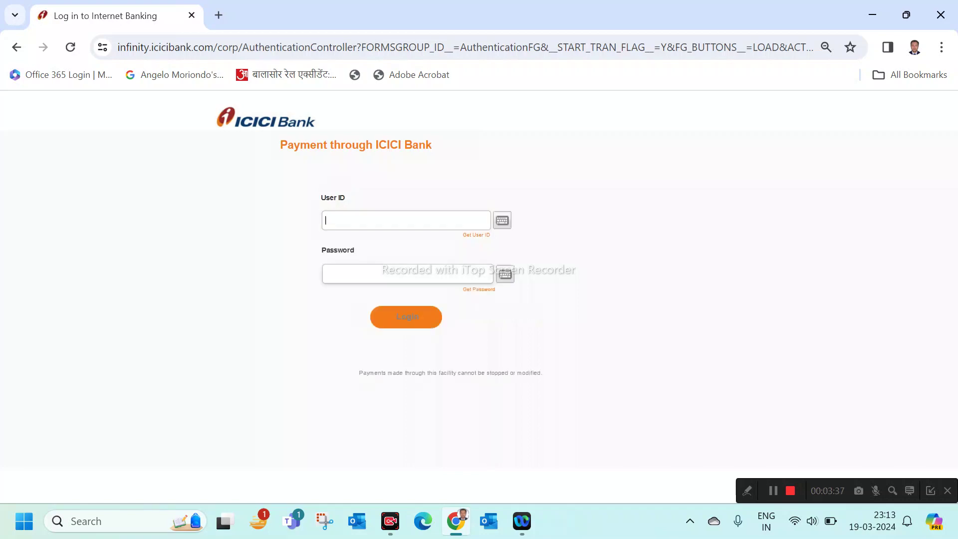
pyautogui.click(350, 274)
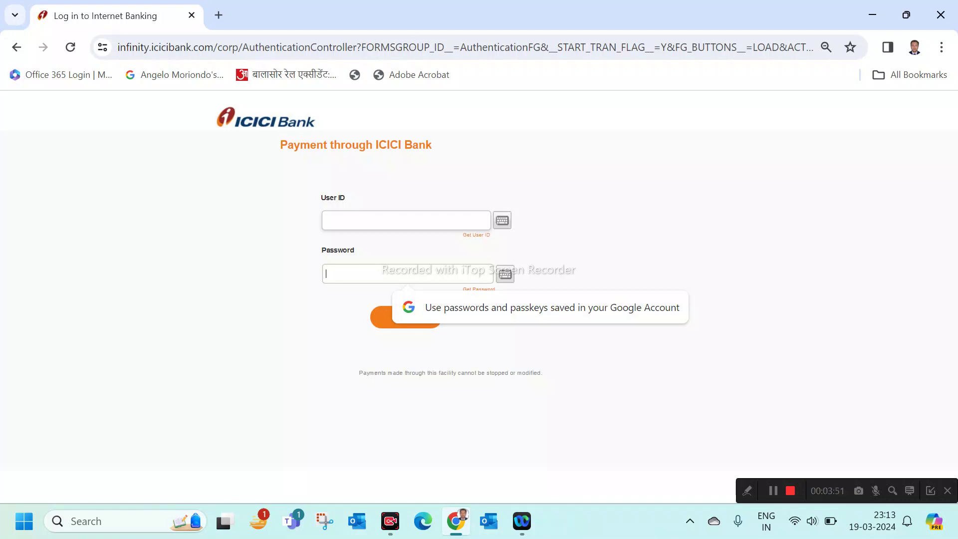
pyautogui.click(325, 220)
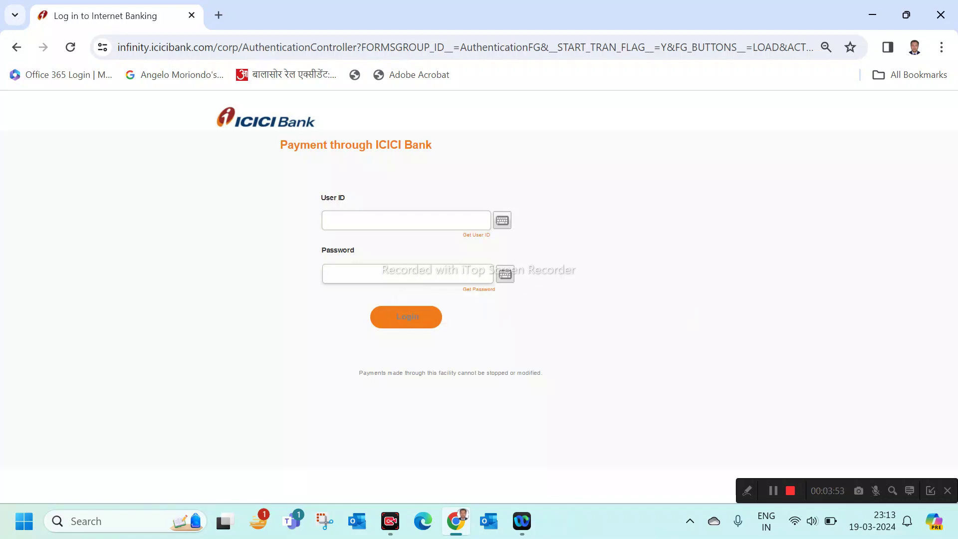